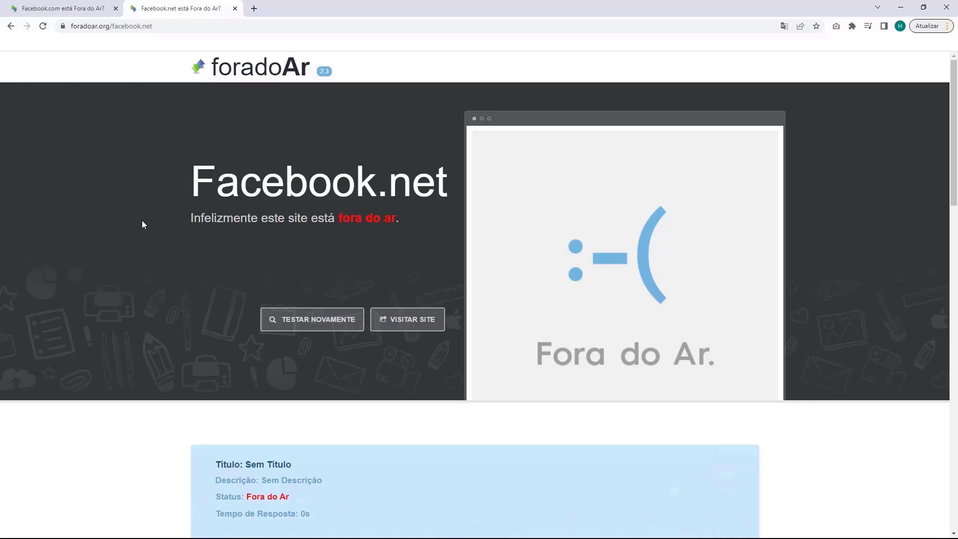
- Show the foradoar.org test result for Facebook.com
{"action": "left_click", "coordinate": [70, 9]}
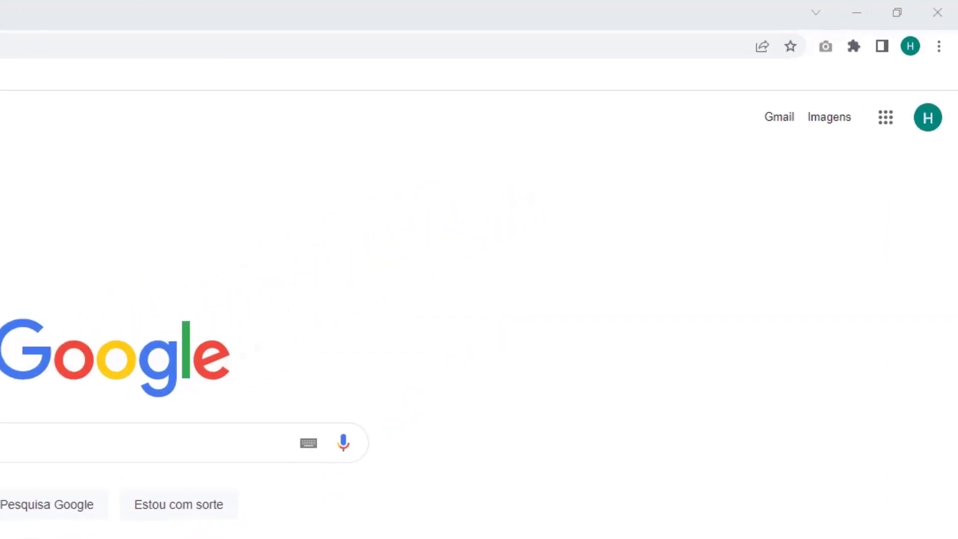
- Open the browser's dialog for removing browsing data
{"action": "left_click", "coordinate": [938, 51]}
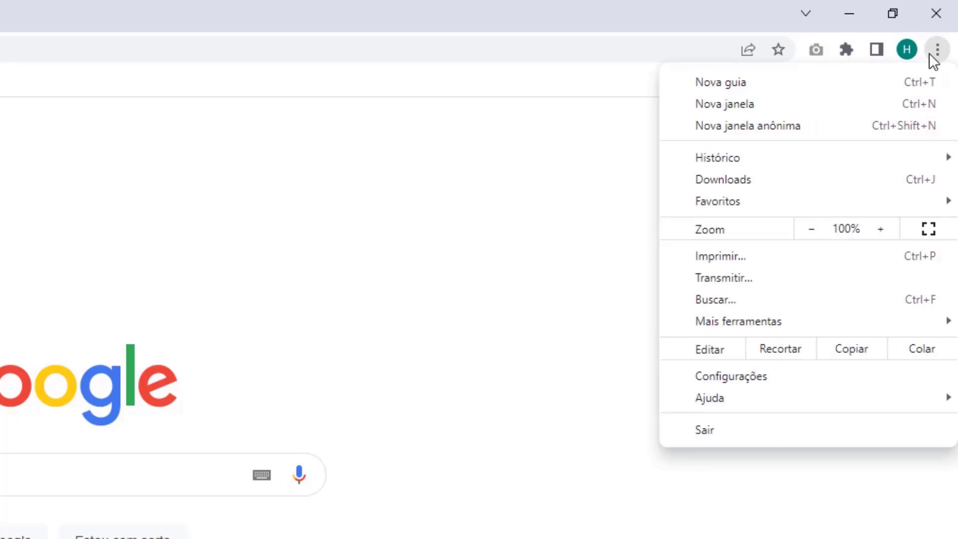
{"action": "mouse_move", "coordinate": [744, 323]}
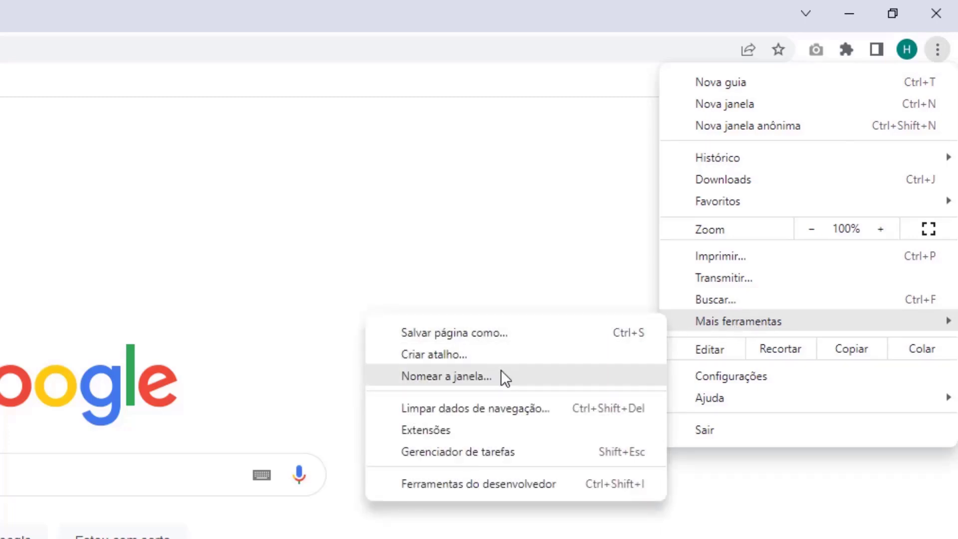
{"action": "left_click", "coordinate": [467, 413]}
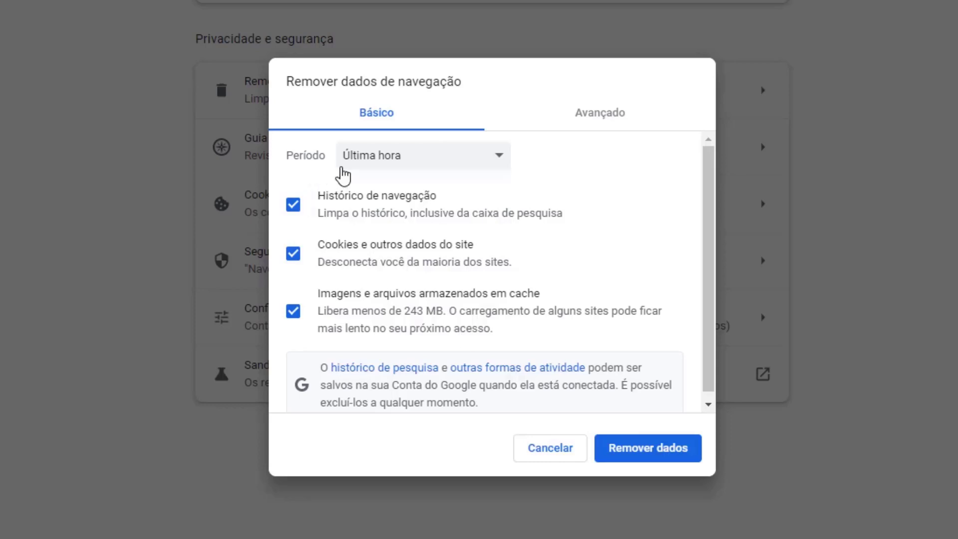
- Remove cookies and other site data plus cached images and files from the last hour (Última hora), excluding the browsing history
{"action": "left_click", "coordinate": [379, 163]}
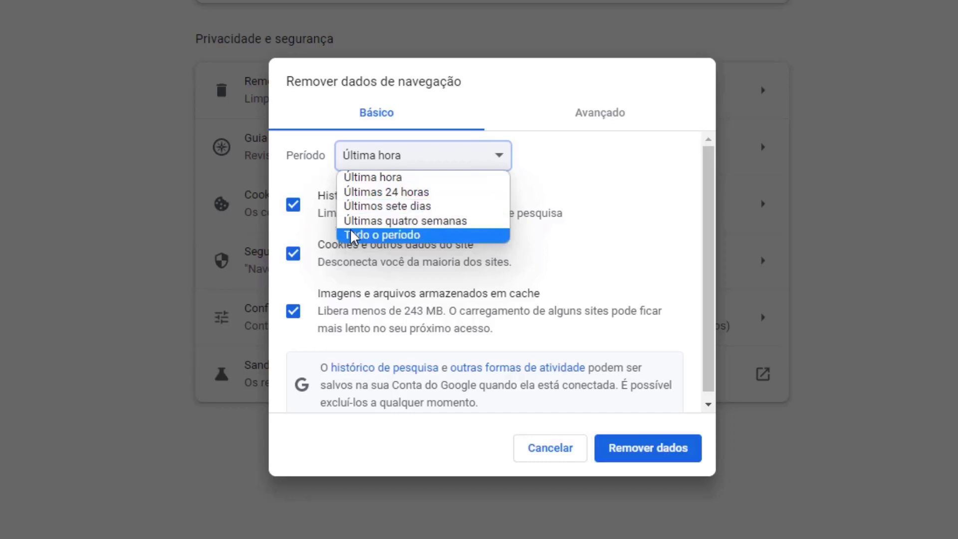
{"action": "left_click", "coordinate": [352, 178]}
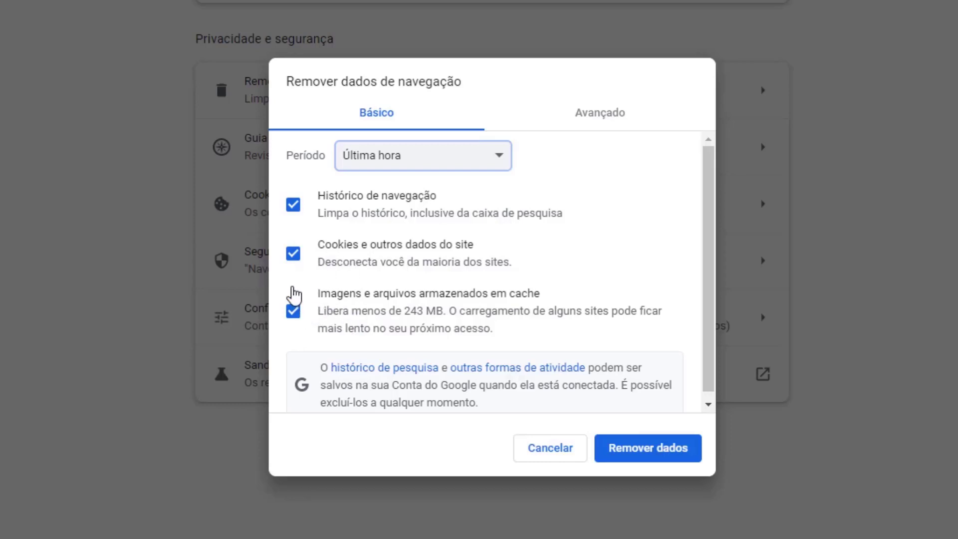
{"action": "left_click", "coordinate": [294, 208]}
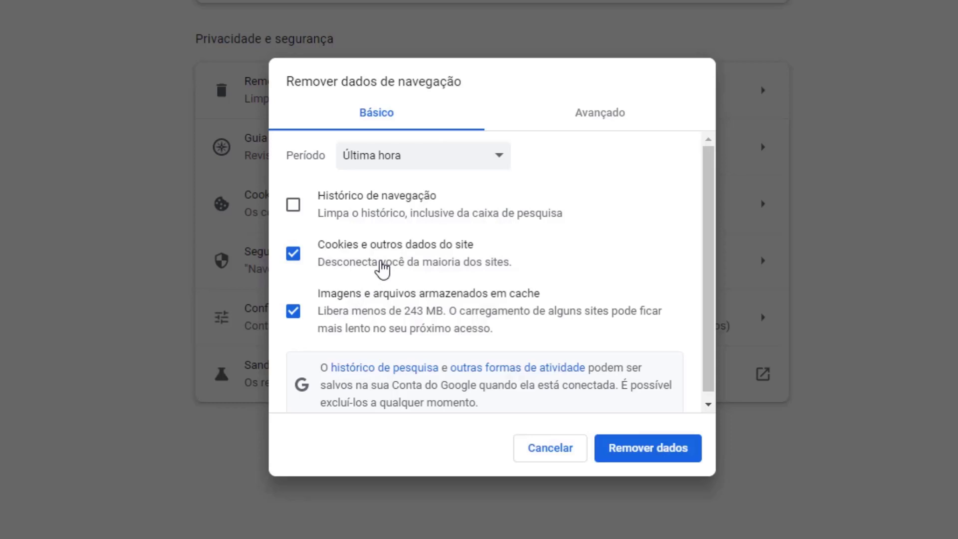
{"action": "left_click", "coordinate": [643, 451]}
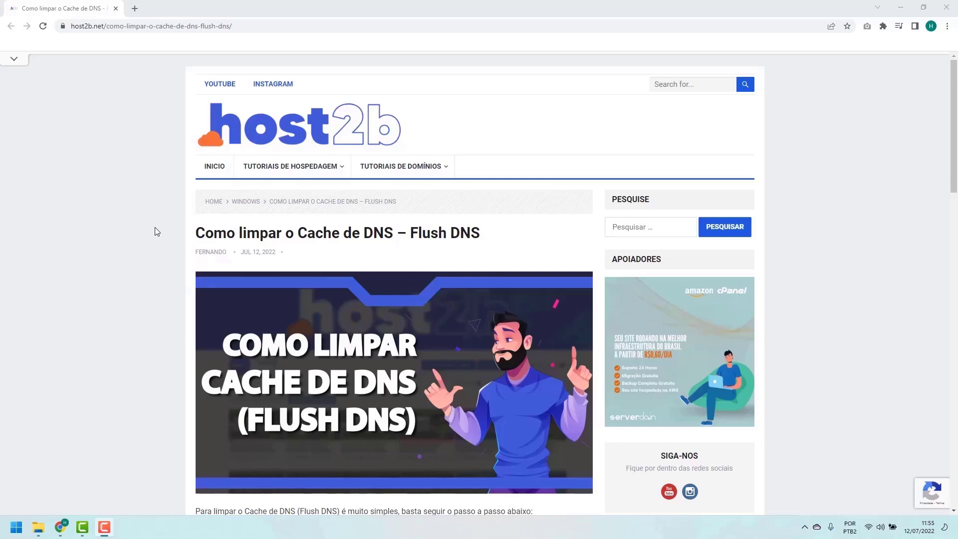
- Read through the DNS cache article's instructions and start Command Prompt (Prompt de Comando) as administrator
{"action": "scroll", "coordinate": [161, 226], "scroll_direction": "down", "scroll_amount": 3}
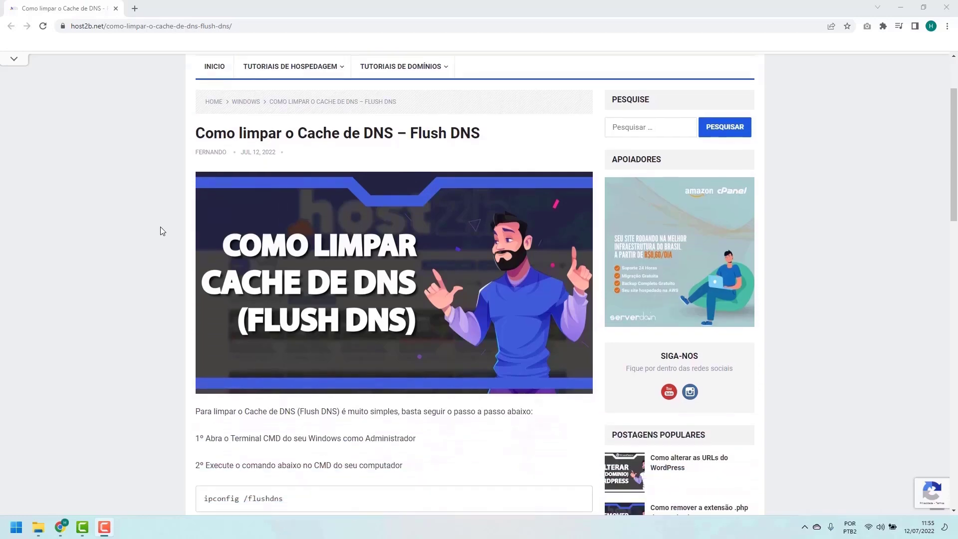
{"action": "scroll", "coordinate": [160, 227], "scroll_direction": "down", "scroll_amount": 3}
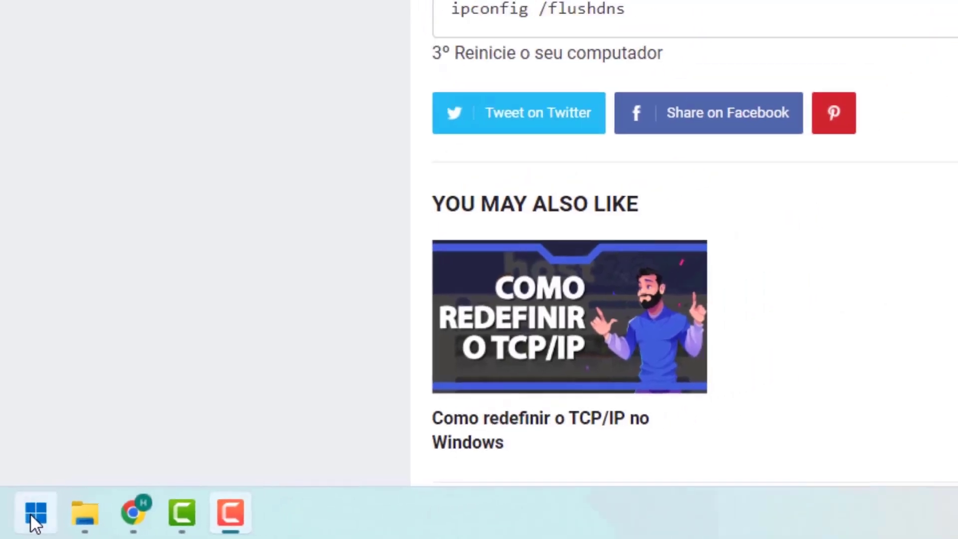
{"action": "left_click", "coordinate": [37, 509]}
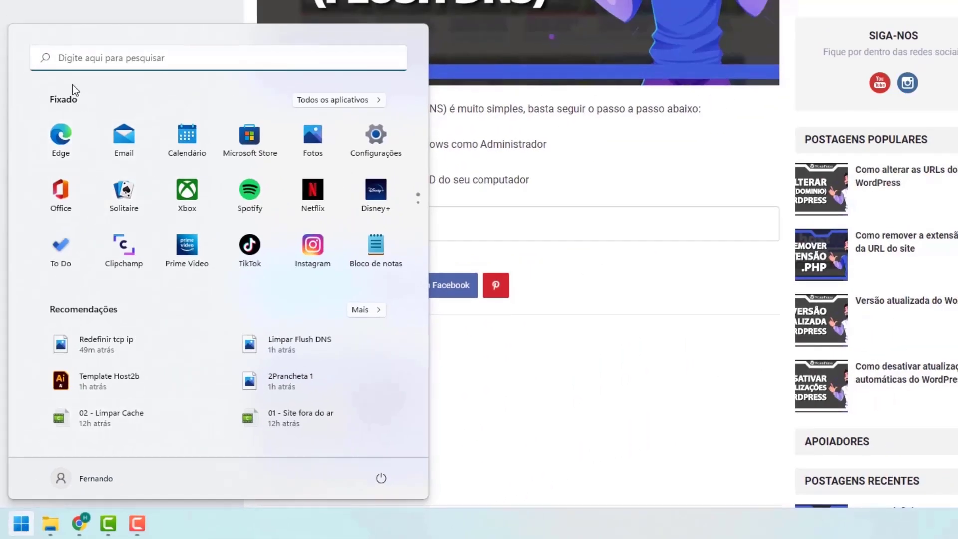
{"action": "left_click", "coordinate": [71, 66]}
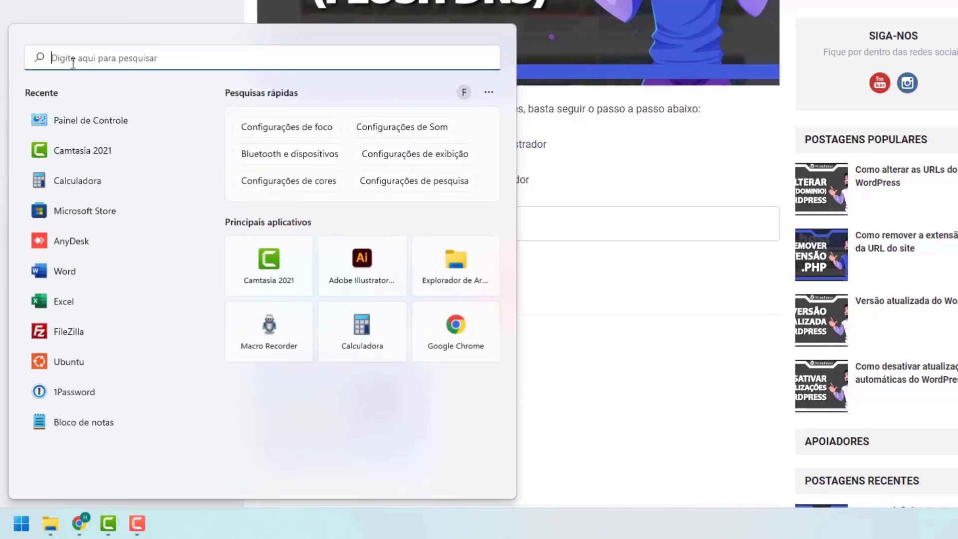
{"action": "type", "text": "cmd"}
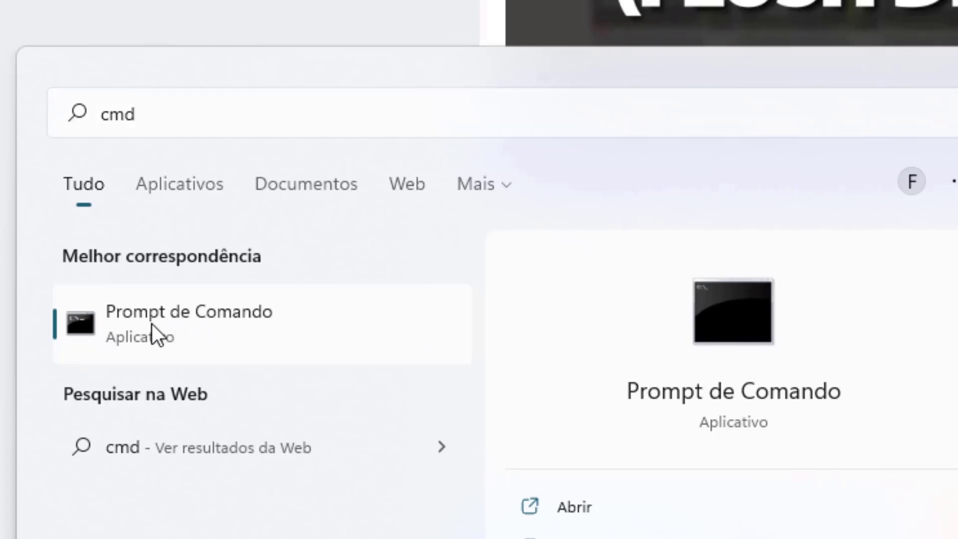
{"action": "right_click", "coordinate": [151, 324]}
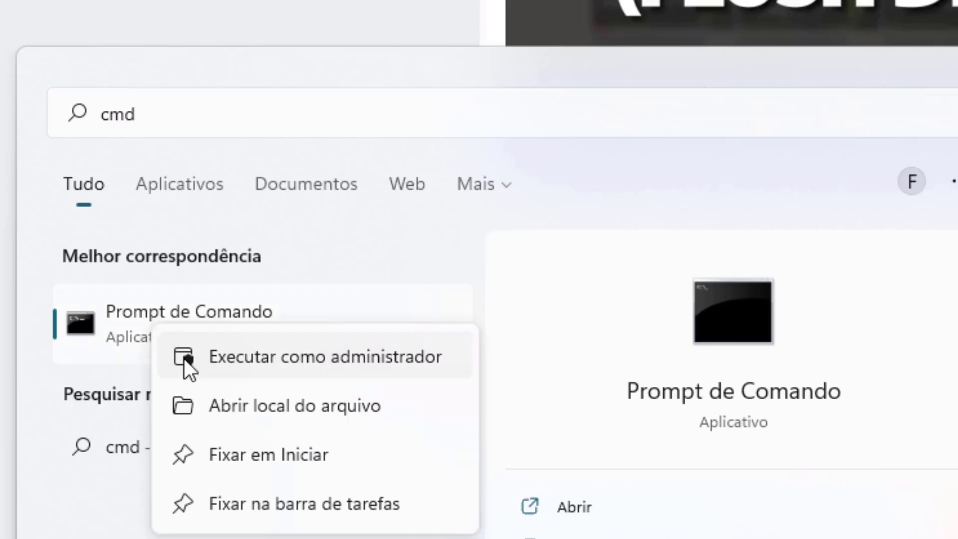
{"action": "left_click", "coordinate": [255, 357]}
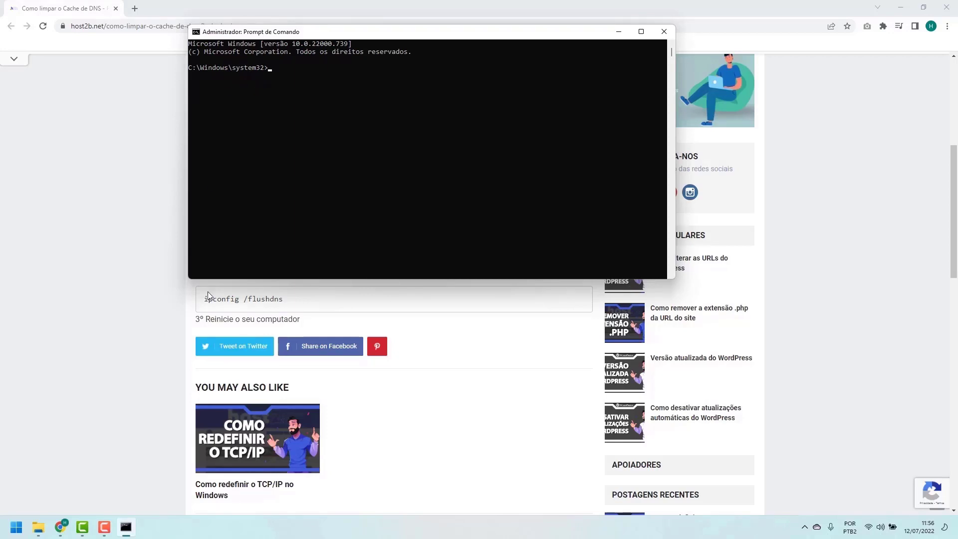
- Flush the DNS cache by running ipconfig /flushdns in the administrator Command Prompt
{"action": "left_click", "coordinate": [172, 301]}
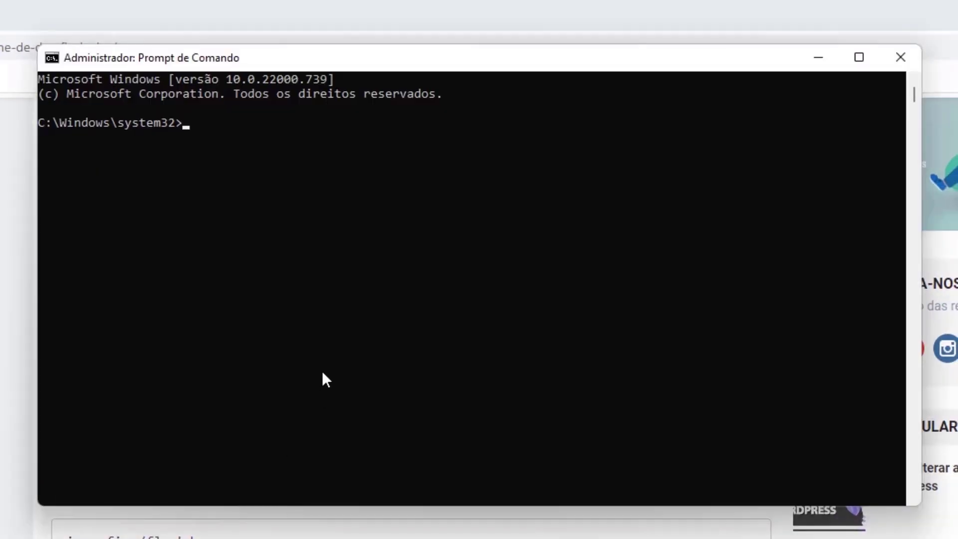
{"action": "left_click", "coordinate": [323, 368]}
{"action": "type", "text": "ipconfig /flush"}
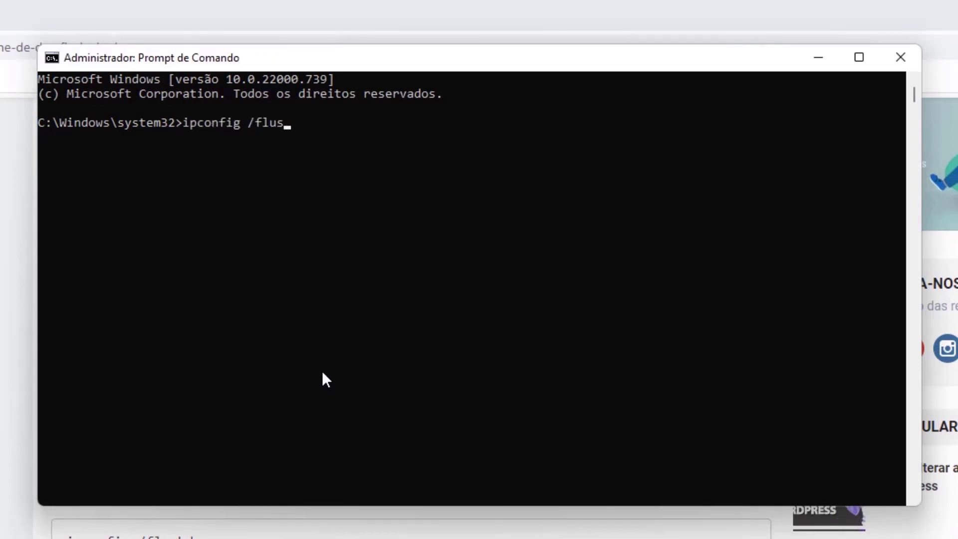
{"action": "type", "text": "dns"}
{"action": "key", "text": "Return"}
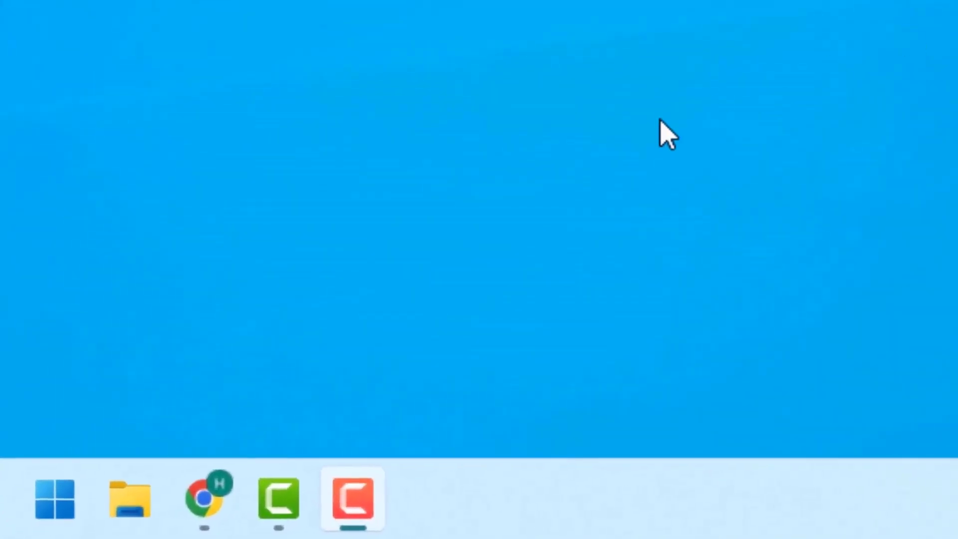
- Find the Windows Control Panel (Painel de Controle) and open Central de Rede e Compartilhamento in it
{"action": "left_click", "coordinate": [46, 501]}
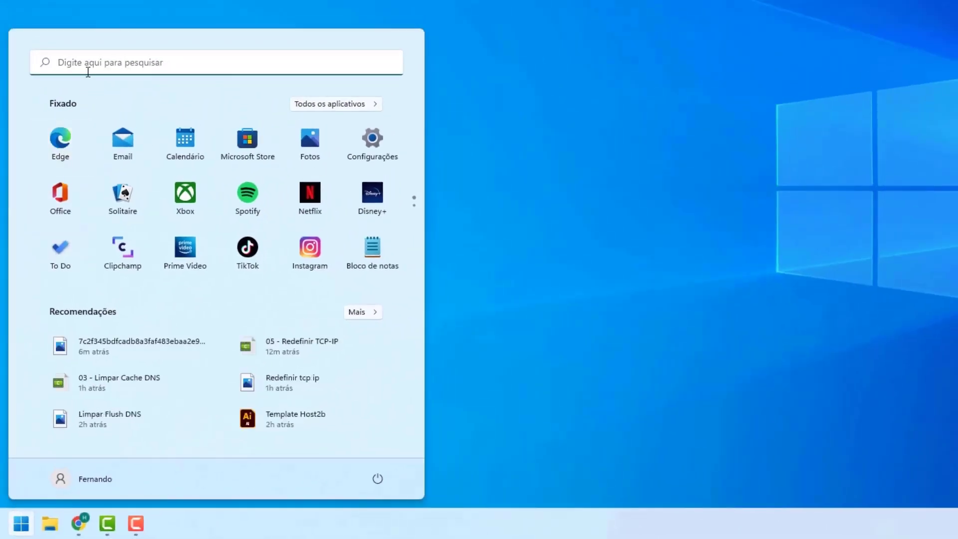
{"action": "left_click", "coordinate": [87, 70]}
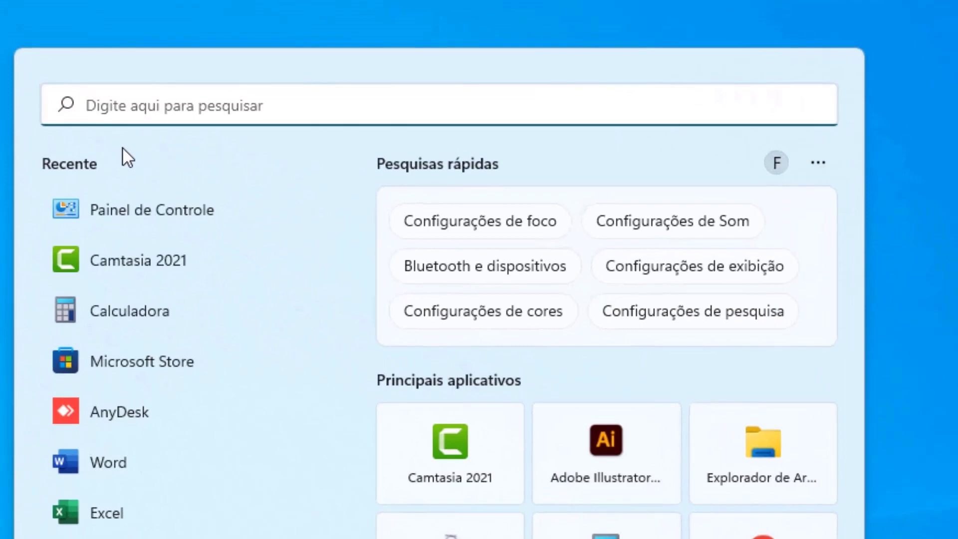
{"action": "type", "text": "painel de controle"}
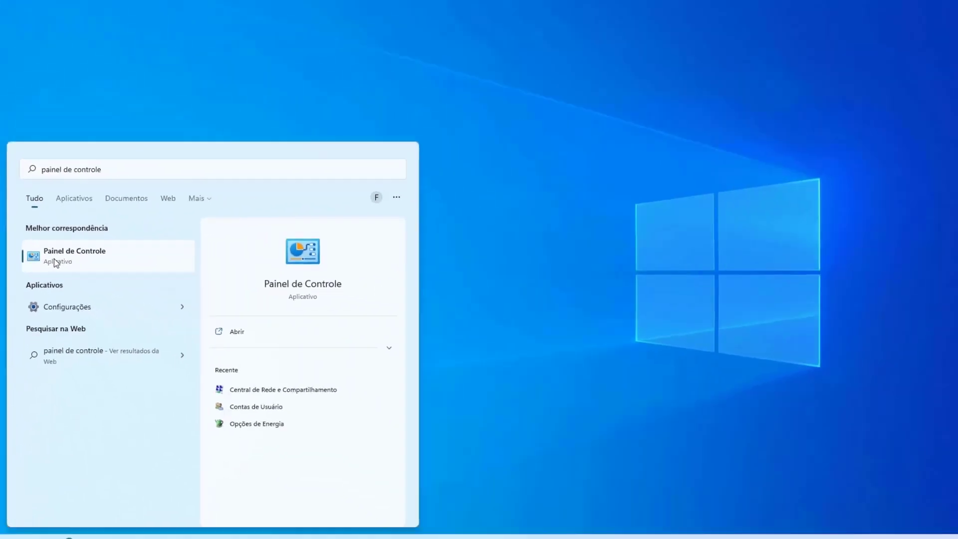
{"action": "left_click", "coordinate": [112, 289]}
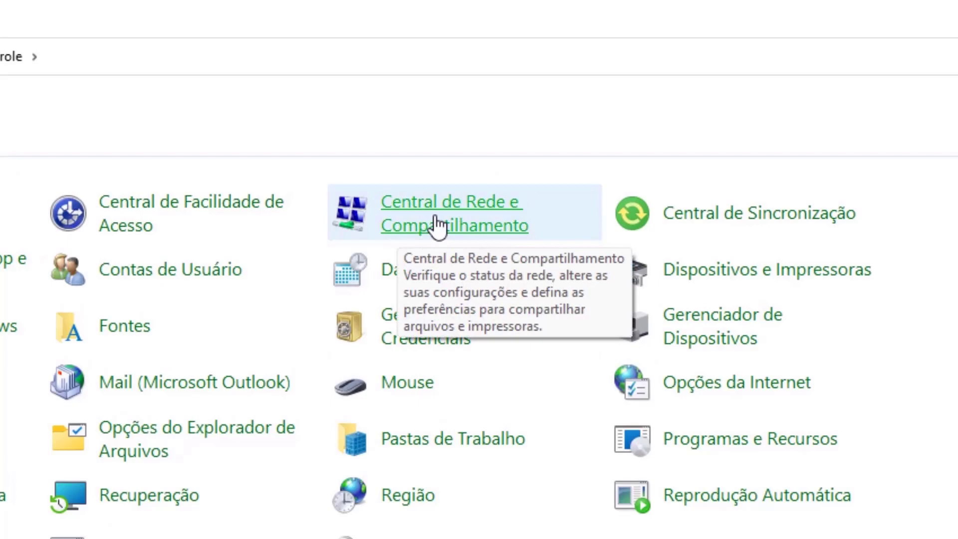
{"action": "left_click", "coordinate": [440, 226]}
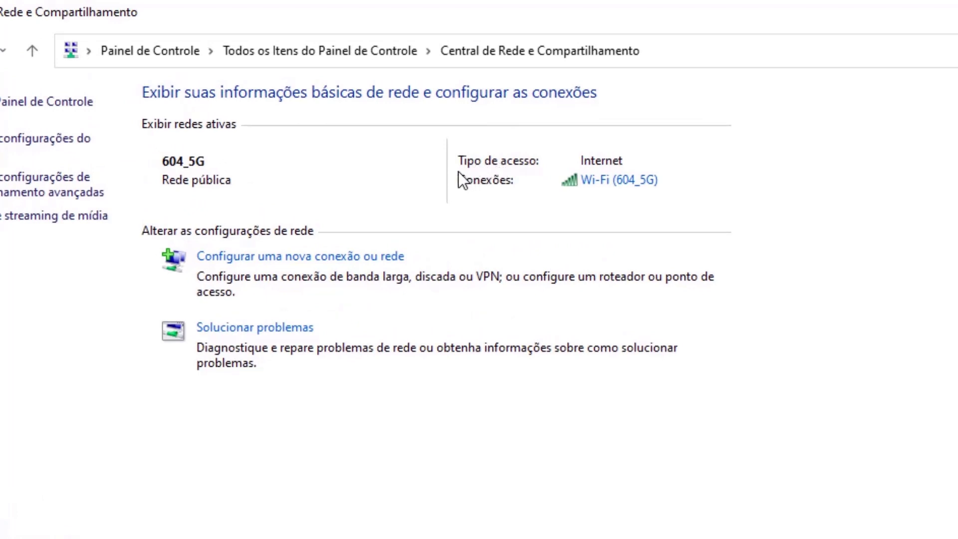
- Open the Protocolo IP Versão 4 (TCP/IPv4) properties of the active Wi-Fi connection
{"action": "left_click", "coordinate": [598, 182]}
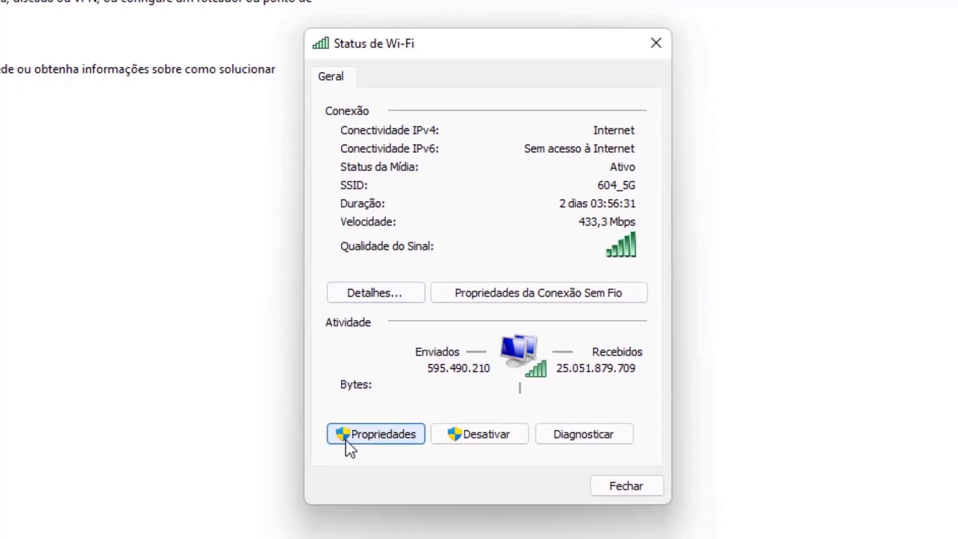
{"action": "left_click", "coordinate": [373, 438]}
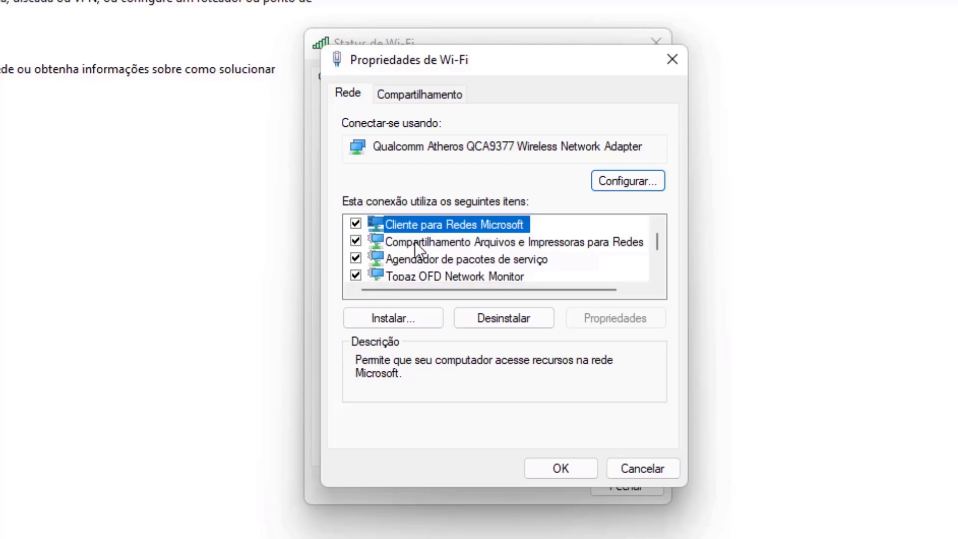
{"action": "scroll", "coordinate": [462, 222], "scroll_direction": "down", "scroll_amount": 1}
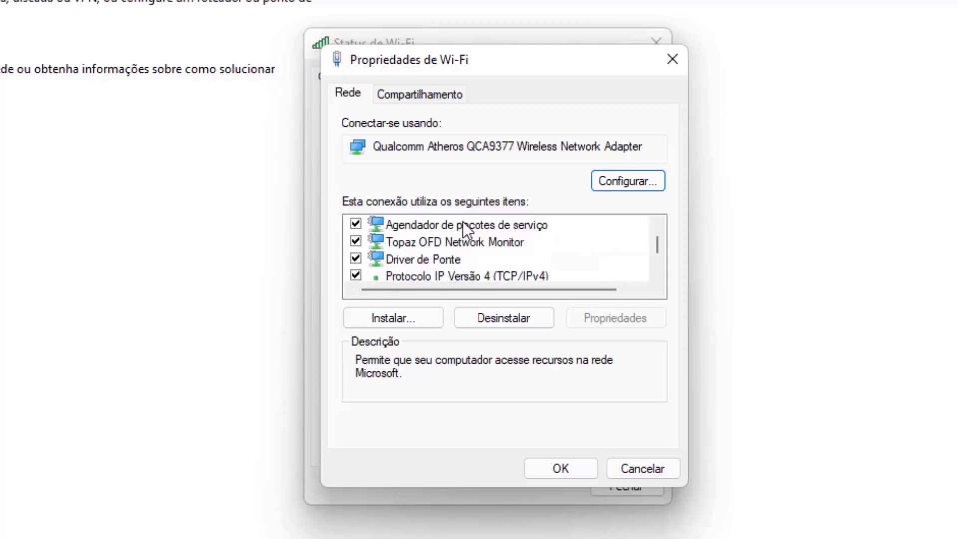
{"action": "scroll", "coordinate": [463, 227], "scroll_direction": "down", "scroll_amount": 1}
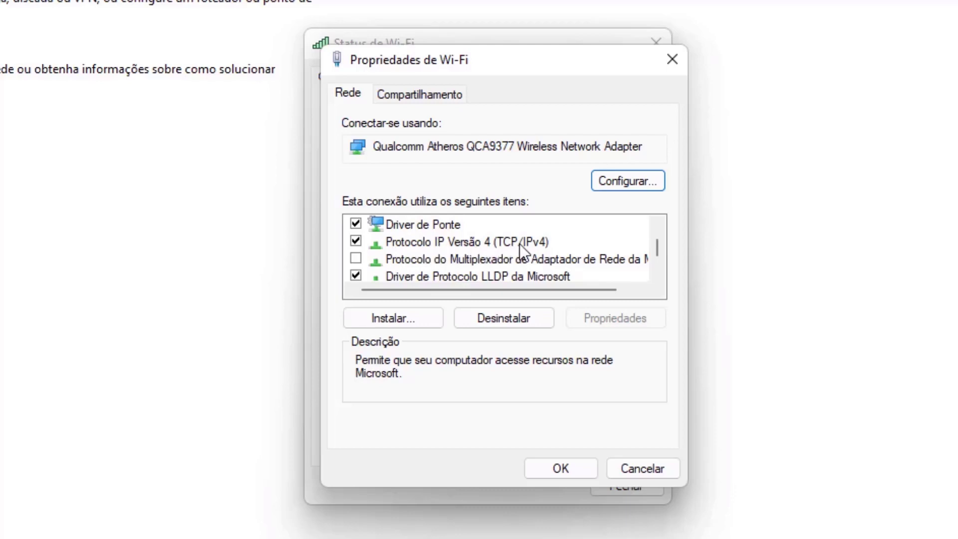
{"action": "left_click", "coordinate": [457, 242]}
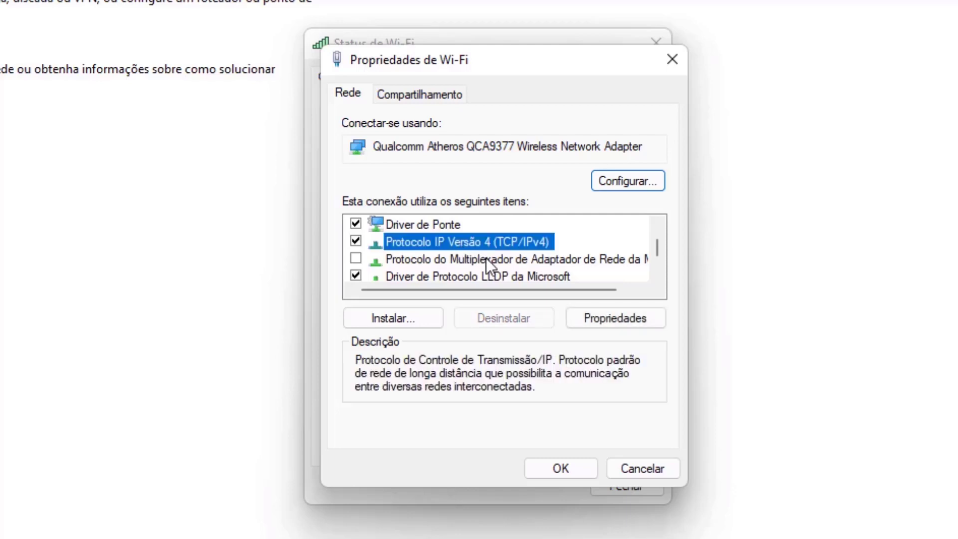
{"action": "left_click", "coordinate": [602, 324]}
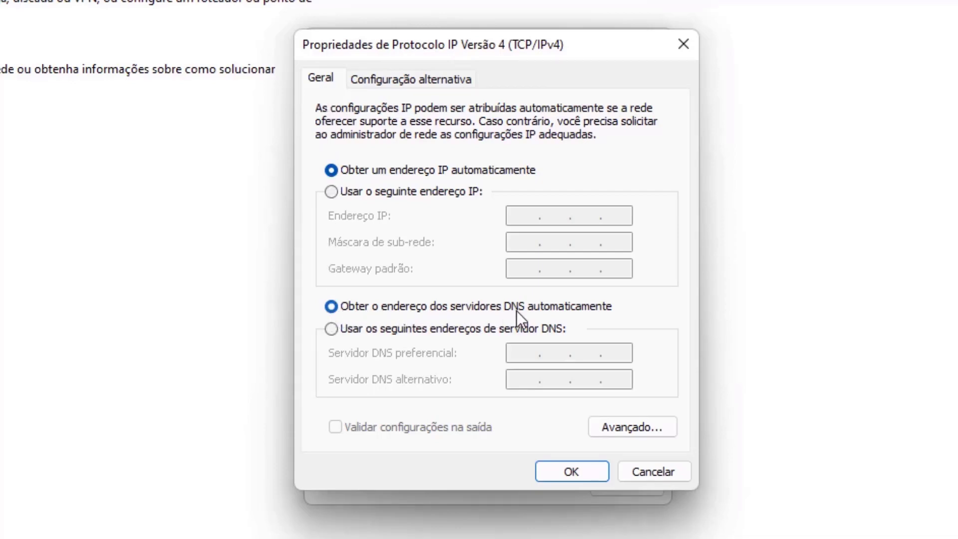
- Use manual DNS server addresses with 8.8.8.8 as preferred and 8.8.4.4 as alternate, and apply them
{"action": "left_click", "coordinate": [331, 328]}
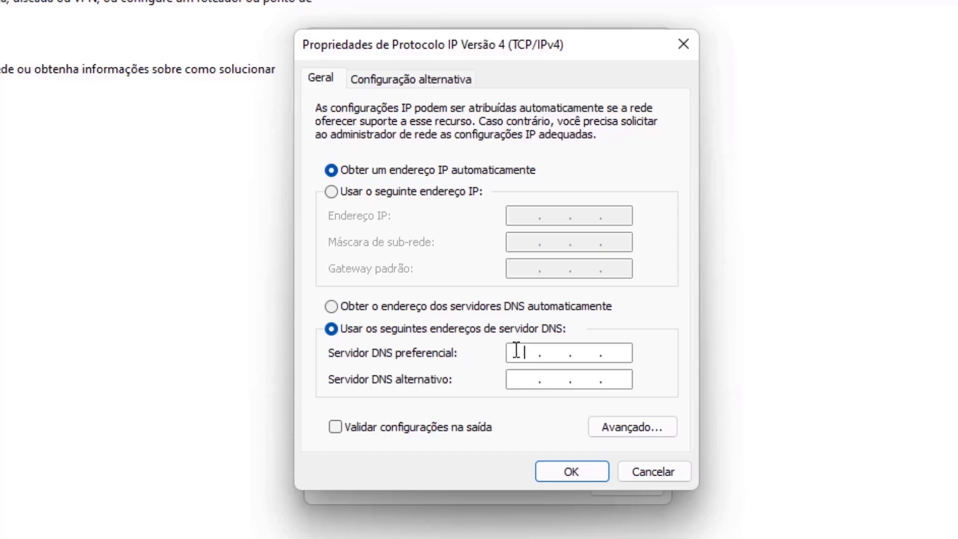
{"action": "type", "text": "8.8.8.8"}
{"action": "left_click", "coordinate": [525, 388]}
{"action": "type", "text": "8"}
{"action": "left_click", "coordinate": [553, 381]}
{"action": "type", "text": "8"}
{"action": "left_click", "coordinate": [582, 385]}
{"action": "type", "text": "4."}
{"action": "left_click", "coordinate": [615, 385]}
{"action": "type", "text": "4"}
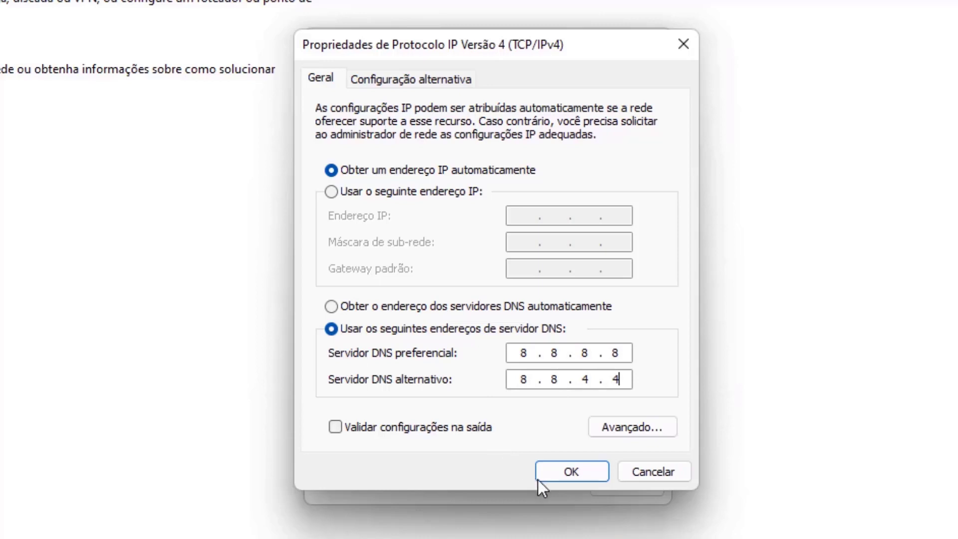
{"action": "left_click", "coordinate": [576, 473]}
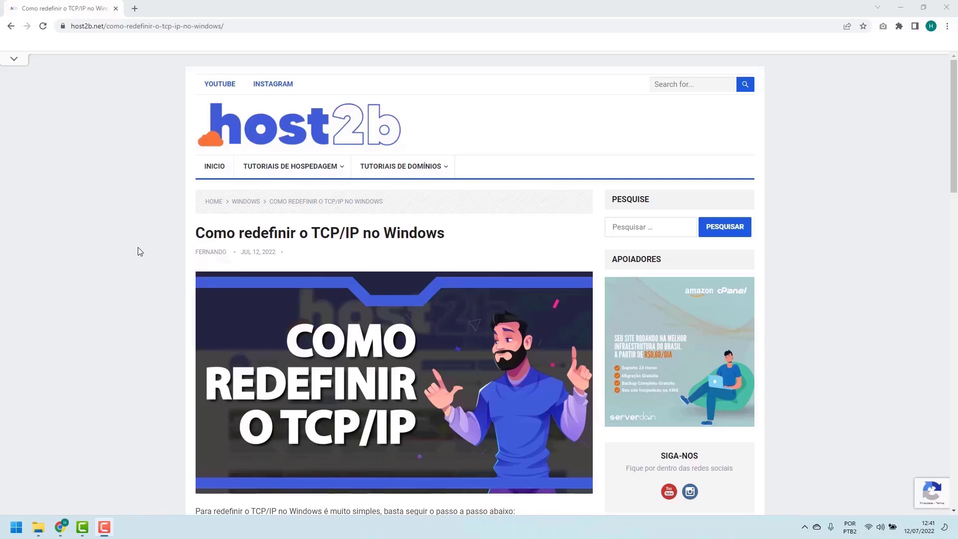
- Read through the TCP/IP reset article's instructions and launch Command Prompt with administrator rights
{"action": "scroll", "coordinate": [140, 252], "scroll_direction": "down", "scroll_amount": 6}
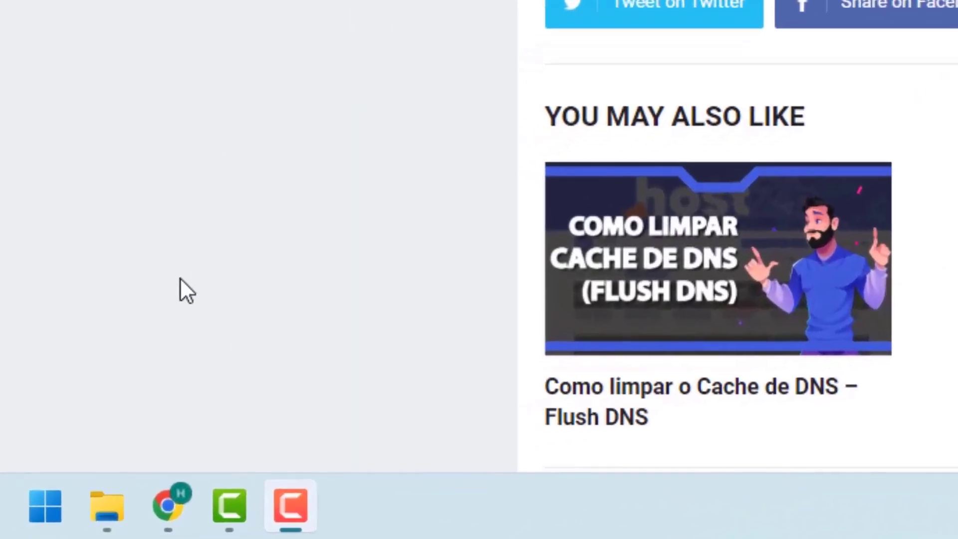
{"action": "left_click", "coordinate": [42, 505]}
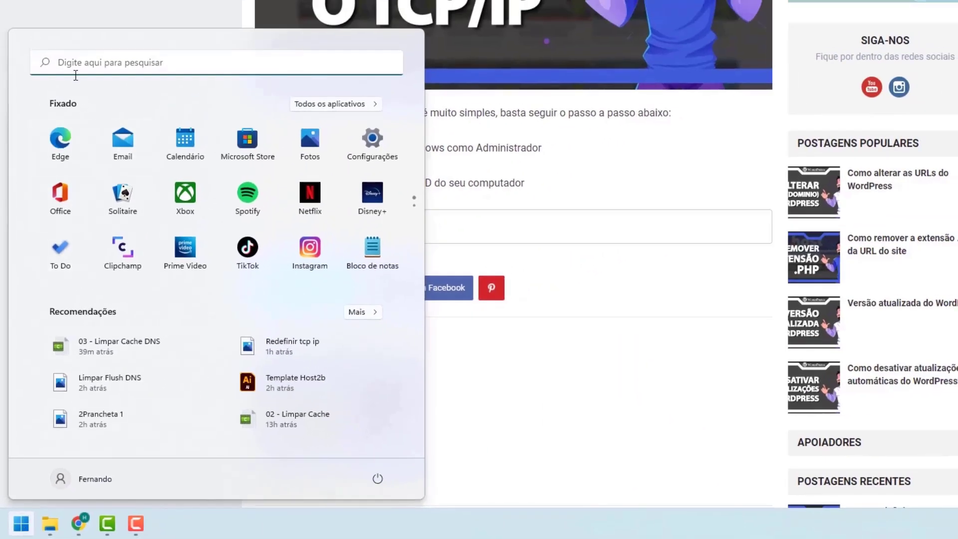
{"action": "type", "text": "cmd"}
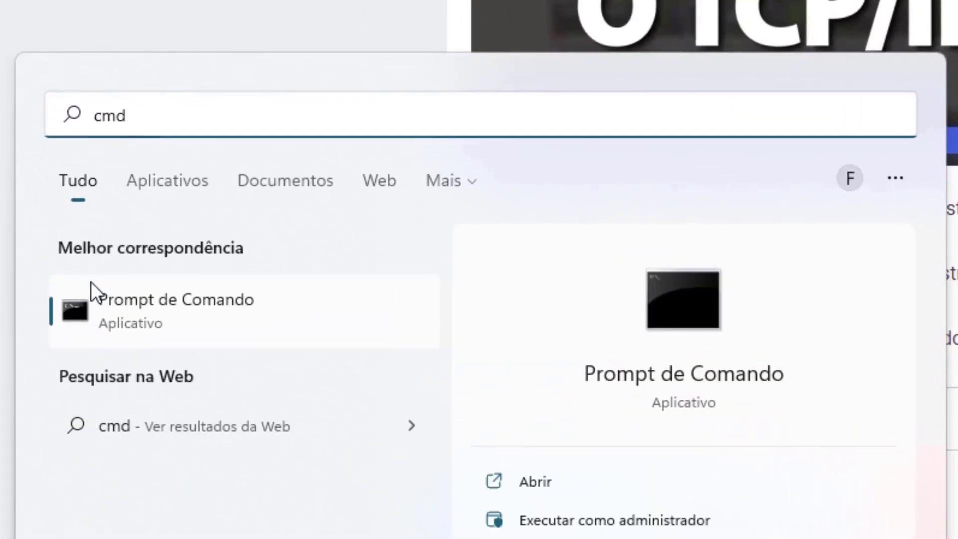
{"action": "right_click", "coordinate": [142, 304]}
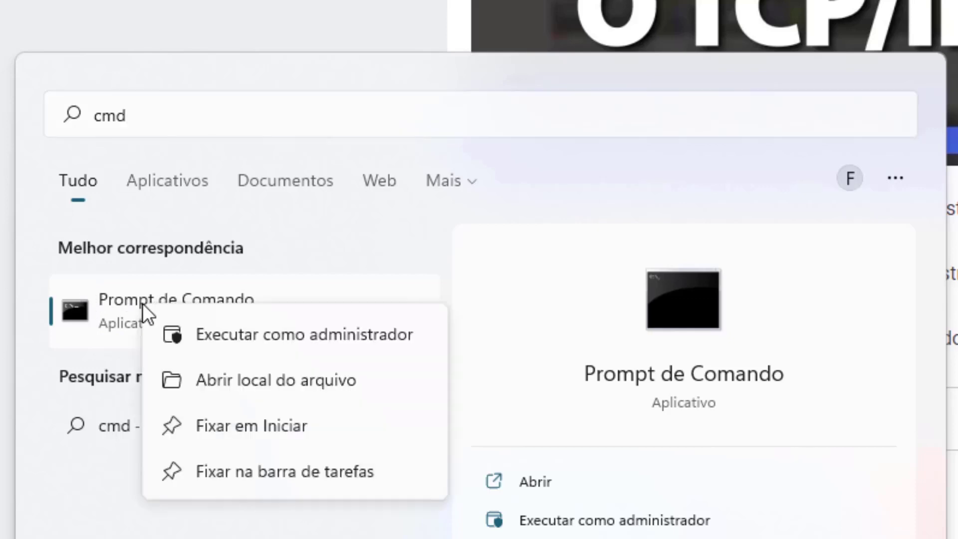
{"action": "left_click", "coordinate": [273, 334]}
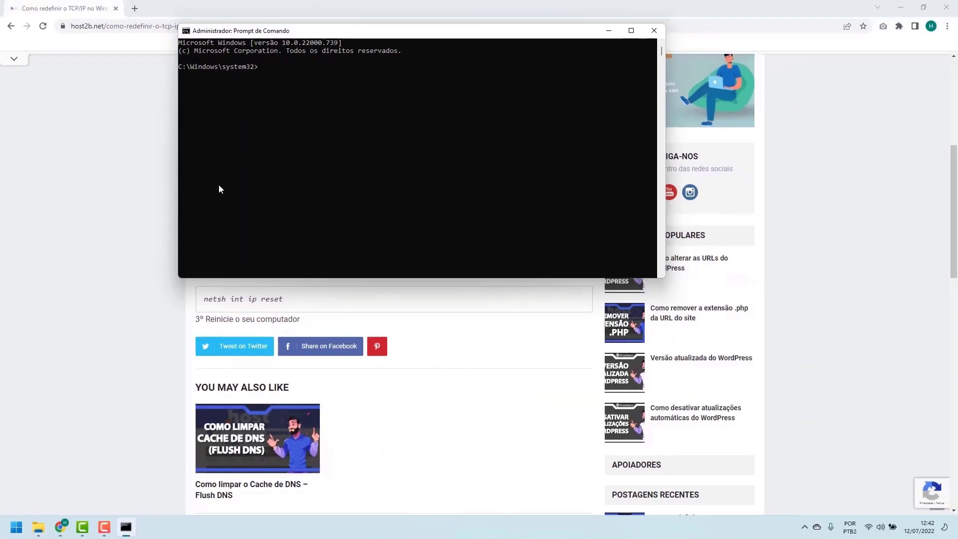
- Reset TCP/IP by running netsh int ip reset in the administrator Command Prompt
{"action": "left_click", "coordinate": [148, 220]}
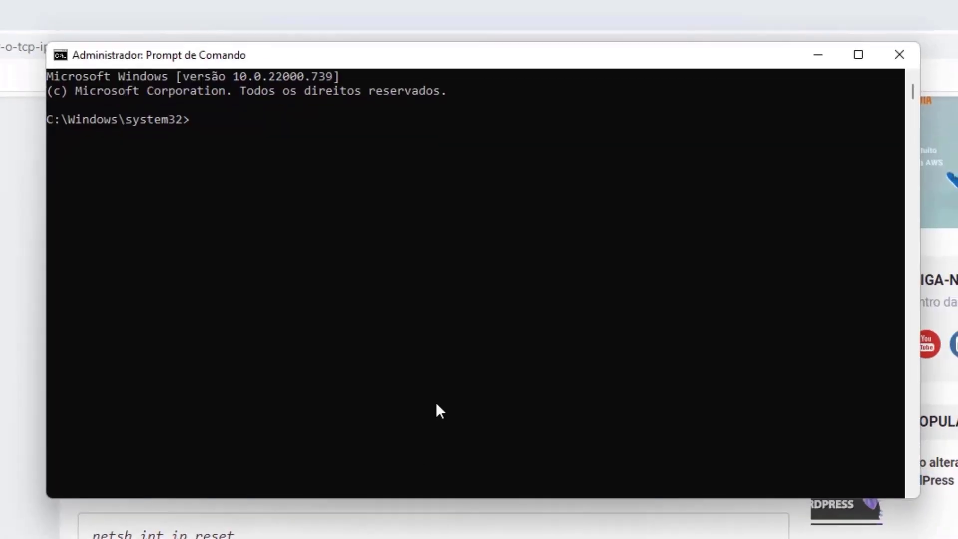
{"action": "left_click", "coordinate": [430, 367]}
{"action": "type", "text": "netsh int ip r"}
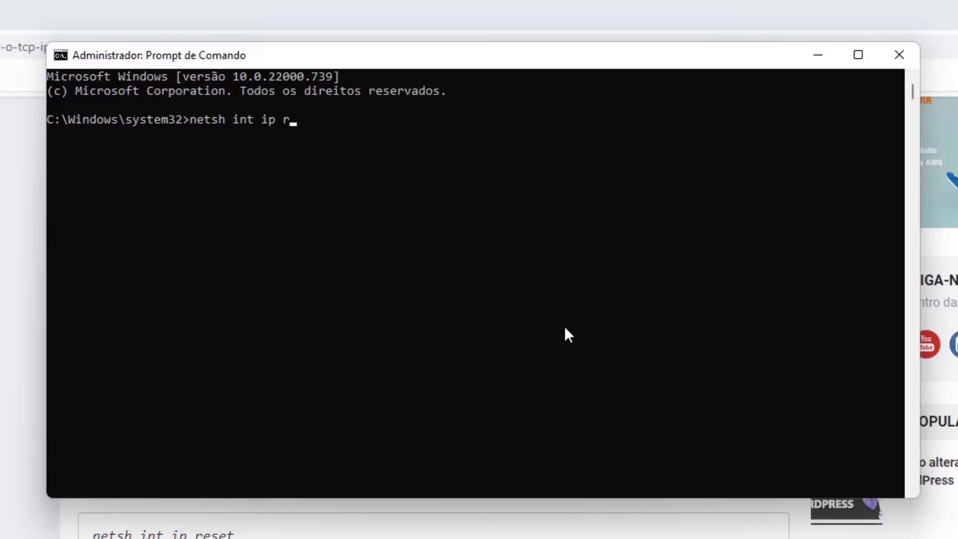
{"action": "type", "text": "eset"}
{"action": "key", "text": "Return"}
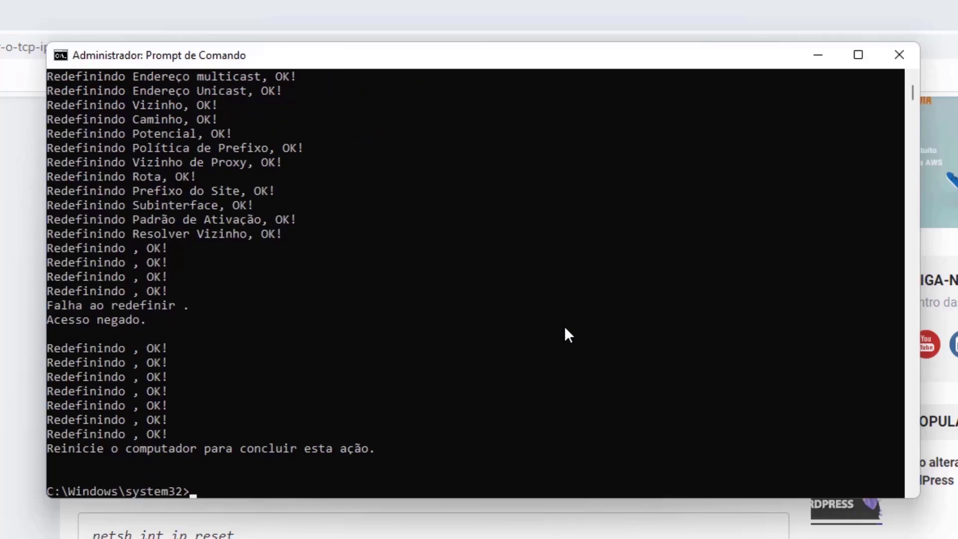